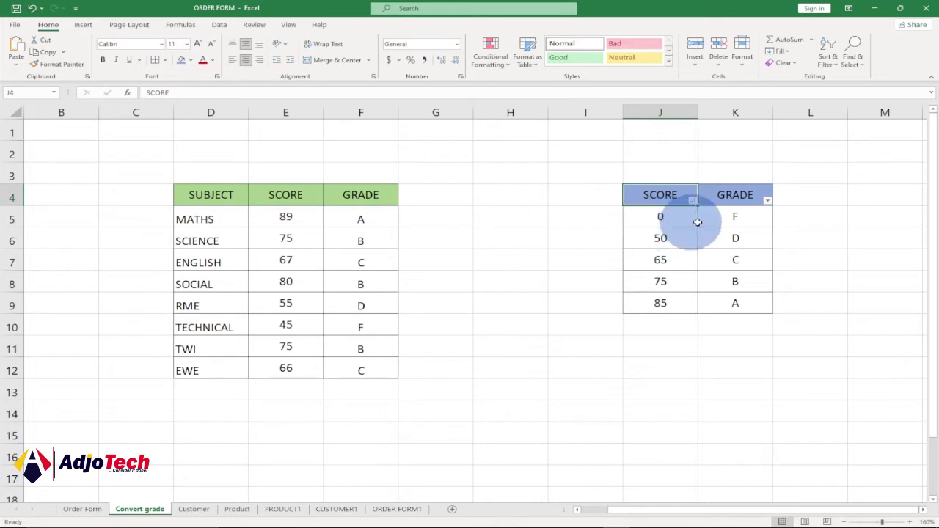
Check the range table's grades for scores 0 and 50 and the existing MATHS grade formula
left_click(733, 217)
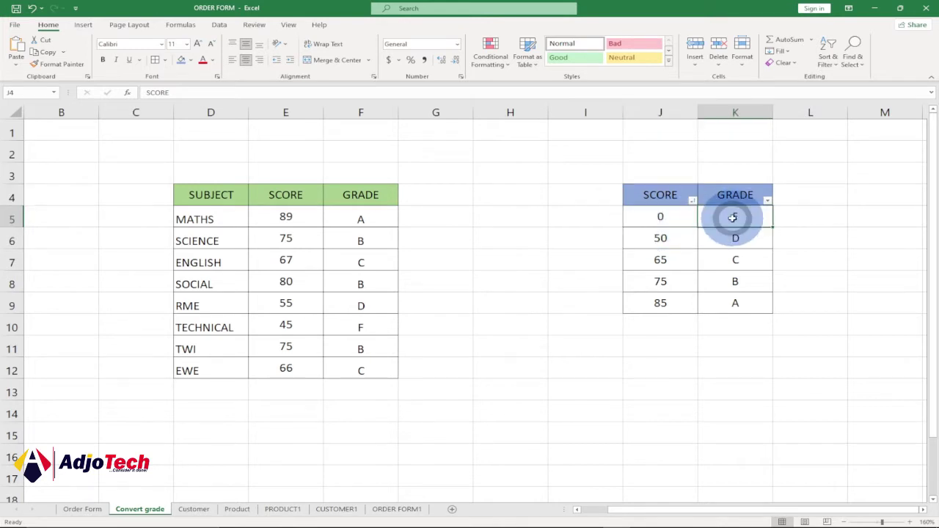
left_click(658, 239)
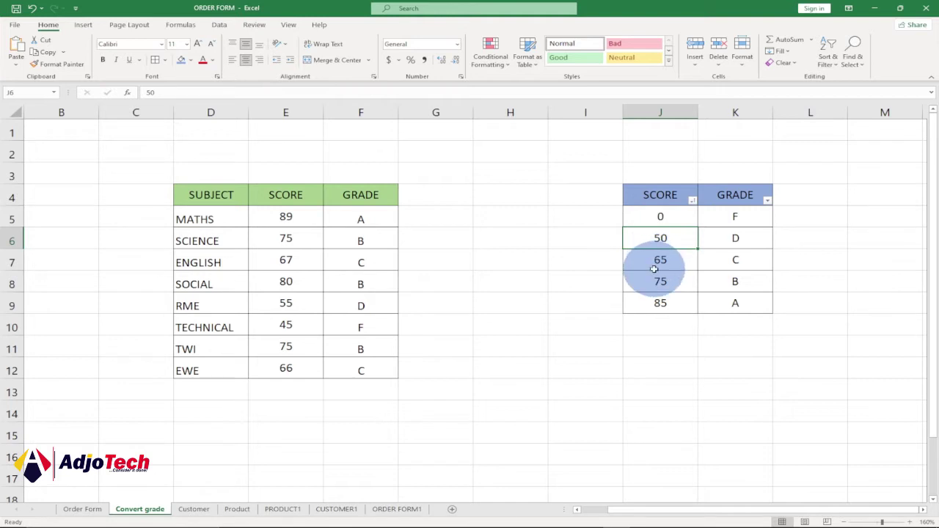
left_click(735, 239)
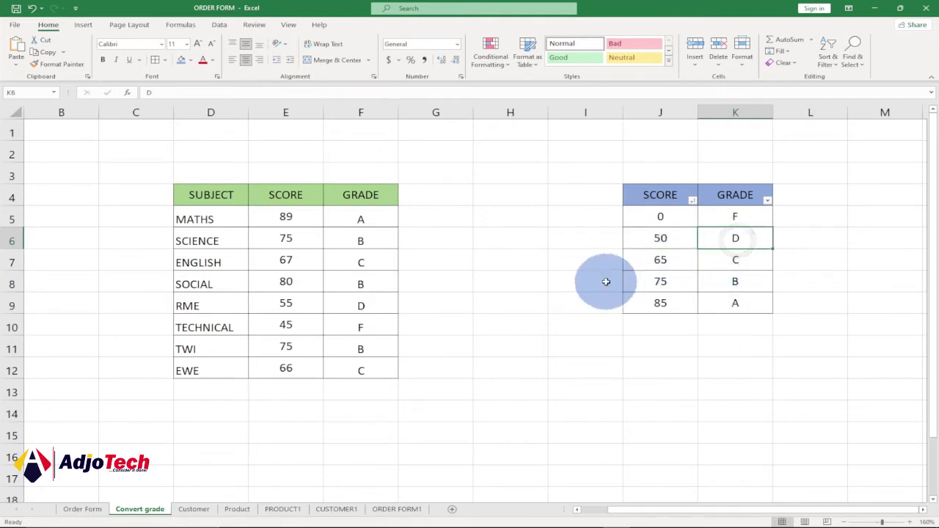
left_click(360, 220)
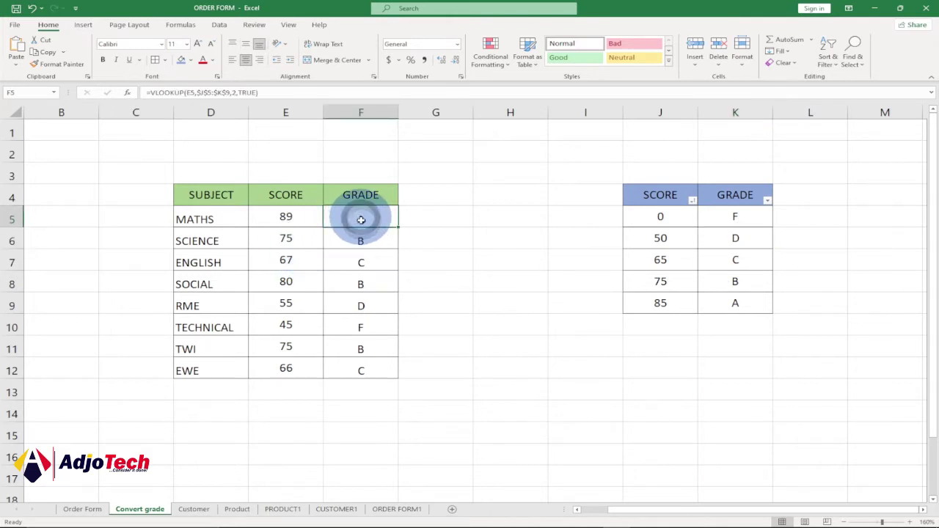
left_click_drag(361, 220, 366, 370)
Enter 76 as the EWE score, then clear the letter grades in F5:F12
left_click(288, 371)
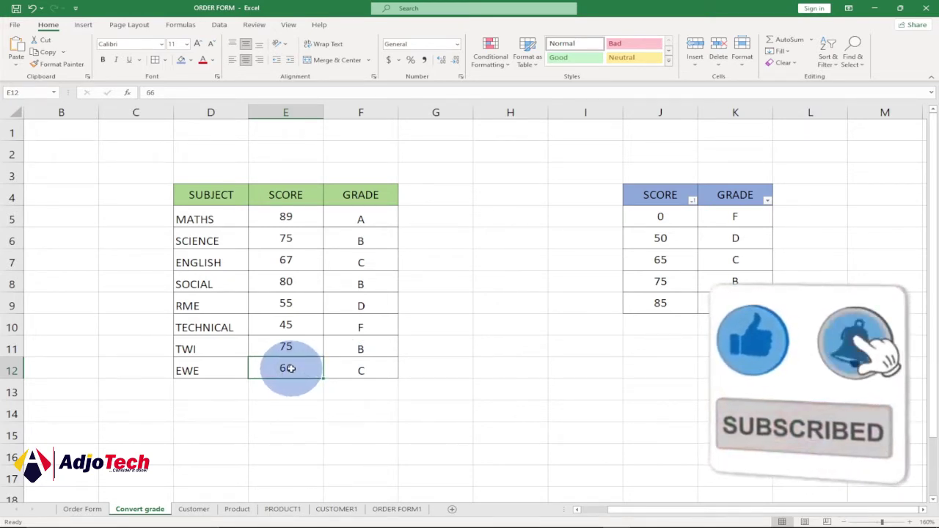
type("76")
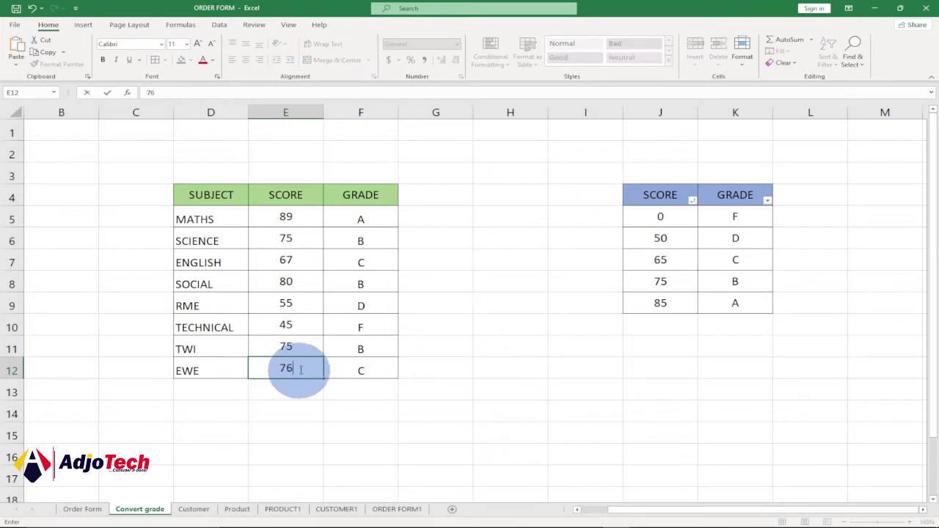
key("Return")
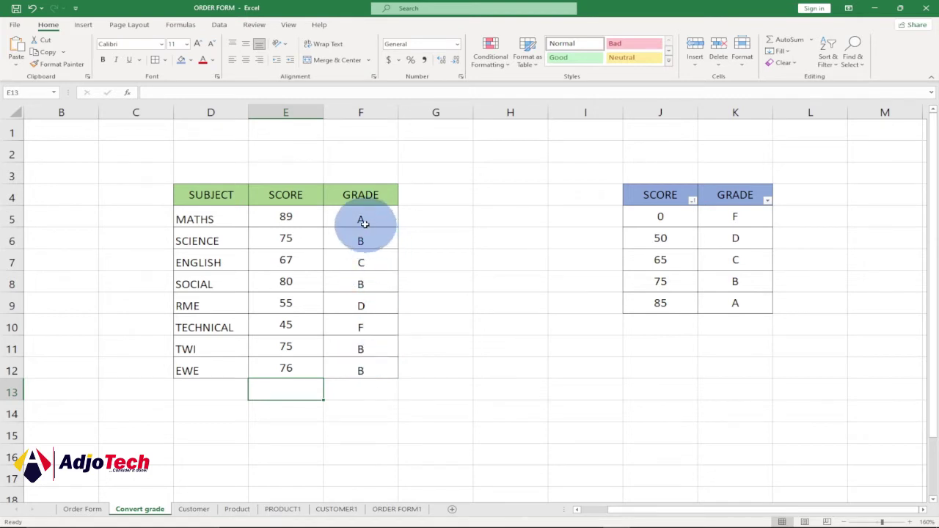
left_click_drag(367, 219, 361, 367)
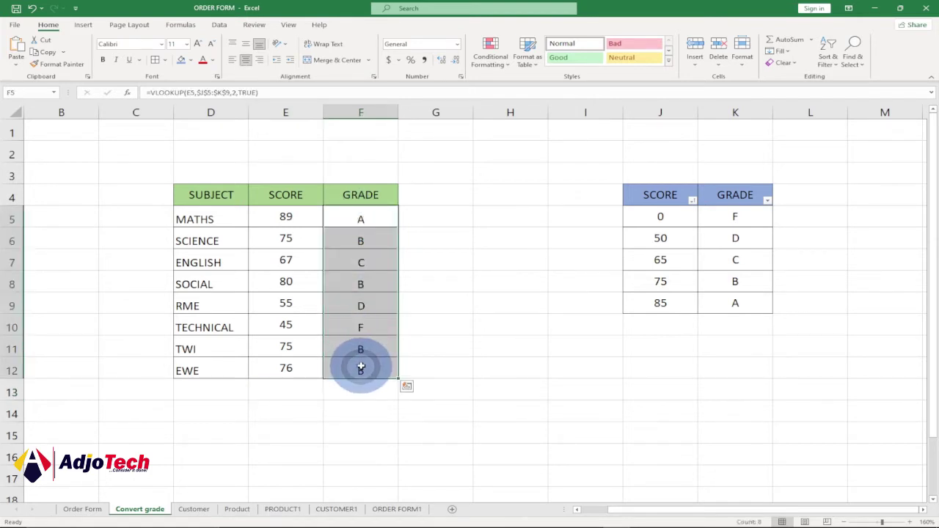
key("Delete")
Review the MATHS score 89 and the range table, then select the MATHS grade cell F5
left_click(360, 258)
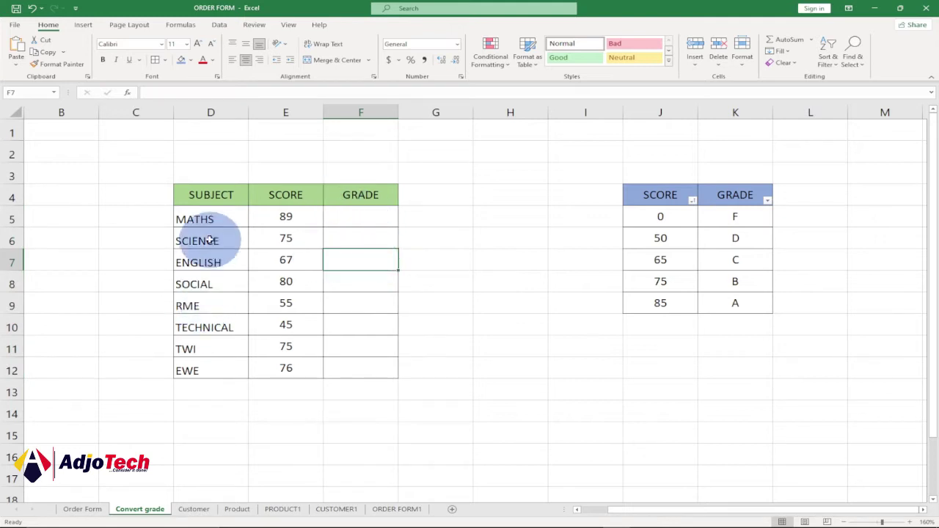
left_click(284, 219)
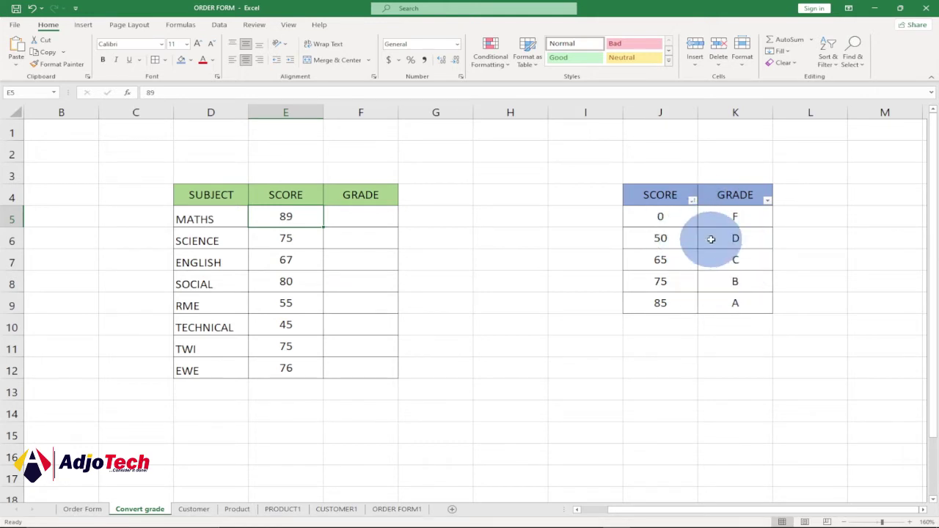
left_click(668, 339)
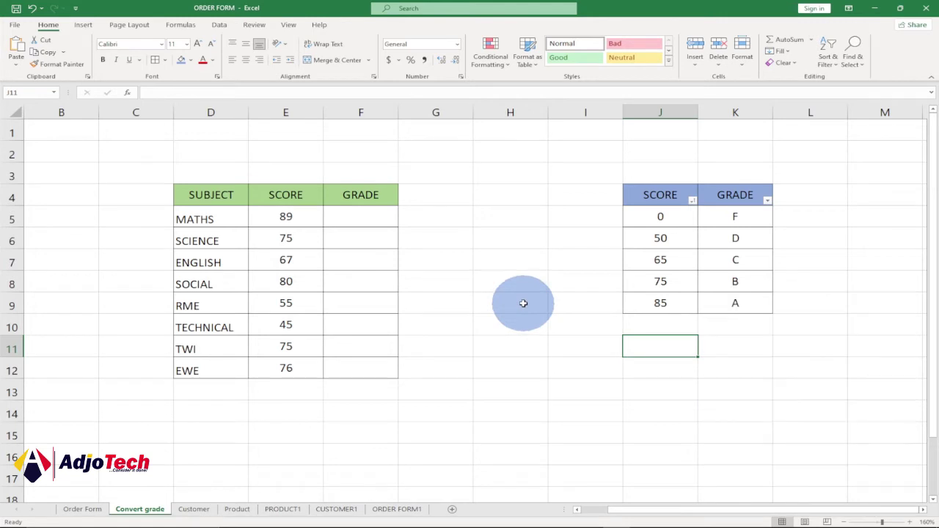
left_click(364, 217)
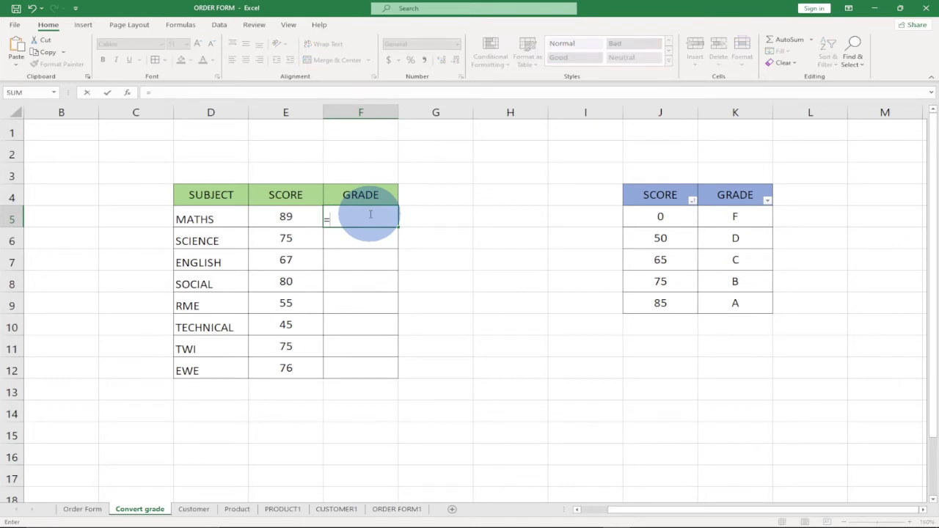
Start =VLOOKUP(E5,J5:K9 in F5, pointing at the MATHS score and the score-grade table
type("vl")
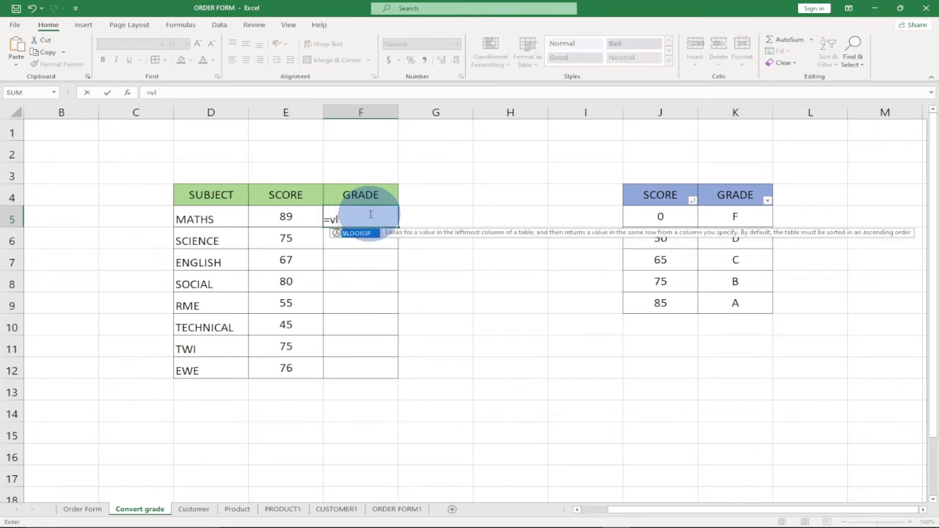
key("Tab")
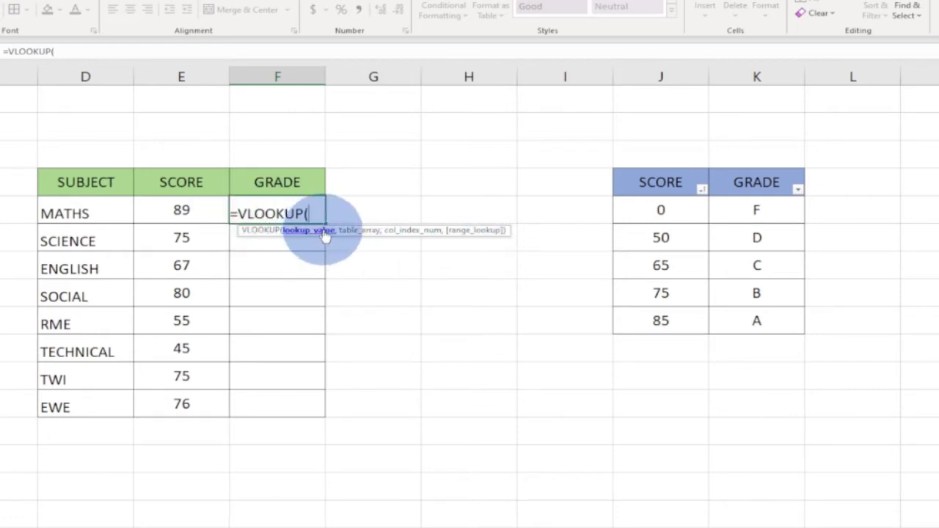
left_click(181, 210)
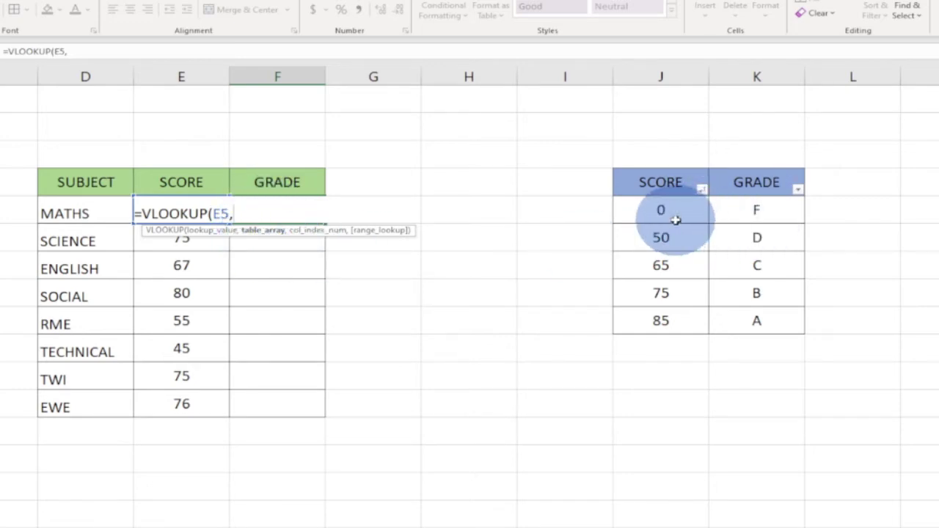
left_click_drag(652, 207, 728, 314)
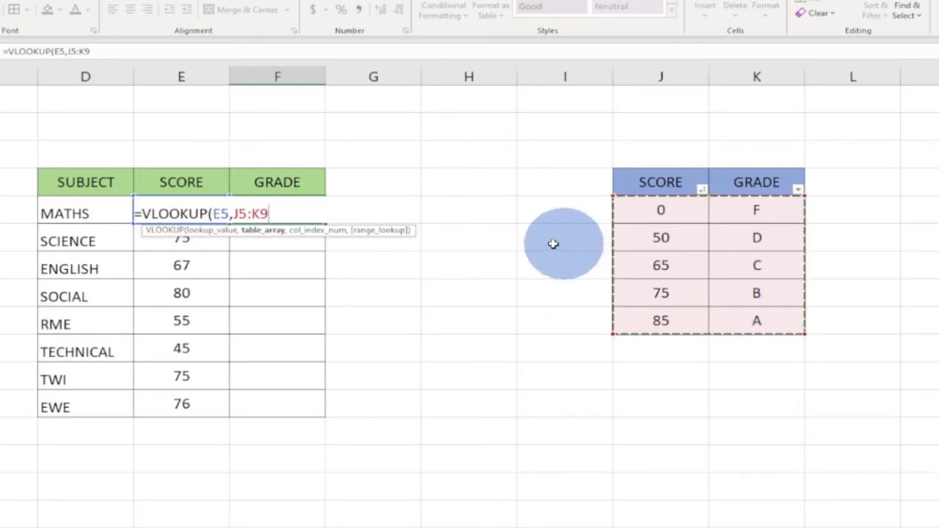
Lock the range as $J$5:$K$9, add column 2 and TRUE, and close the formula
key("F4")
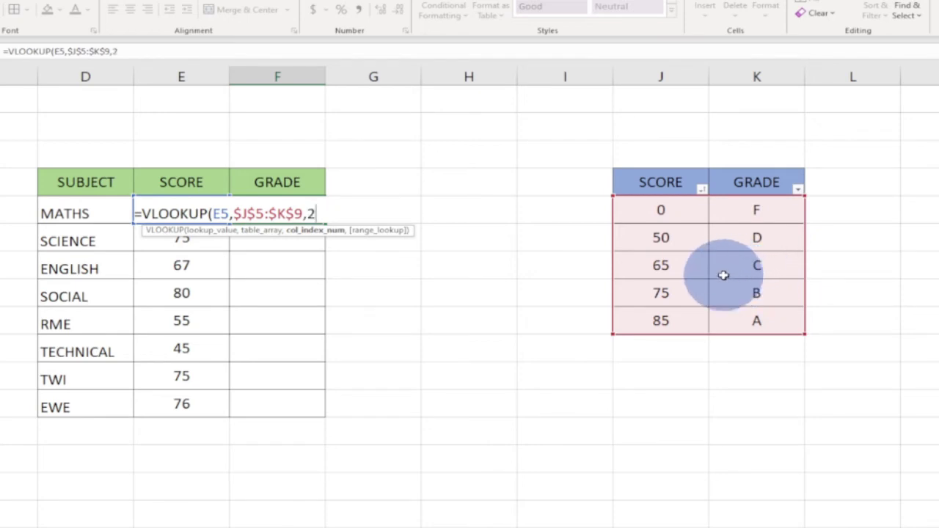
type(",")
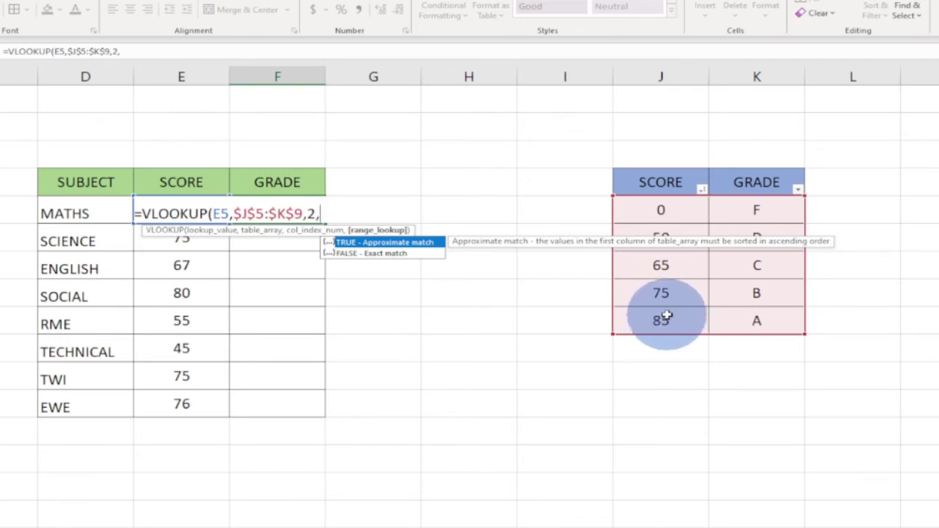
key("Tab")
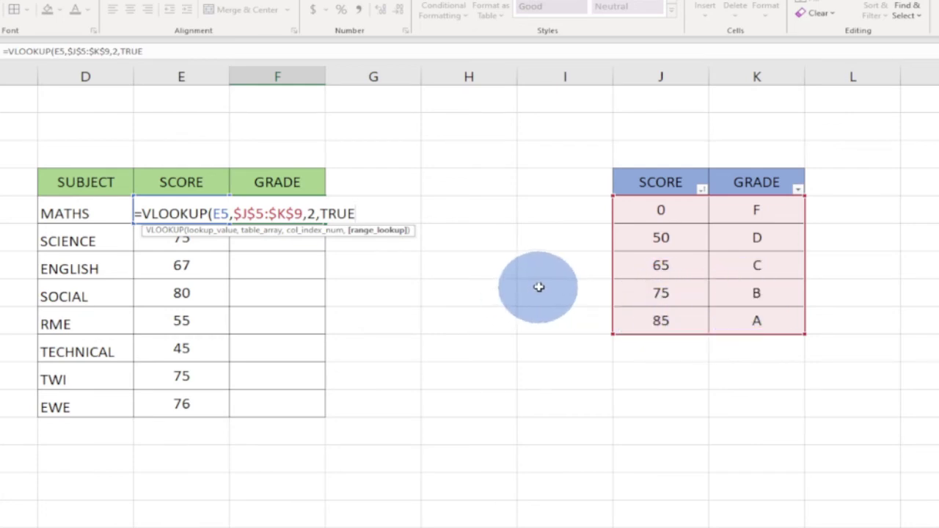
type(")")
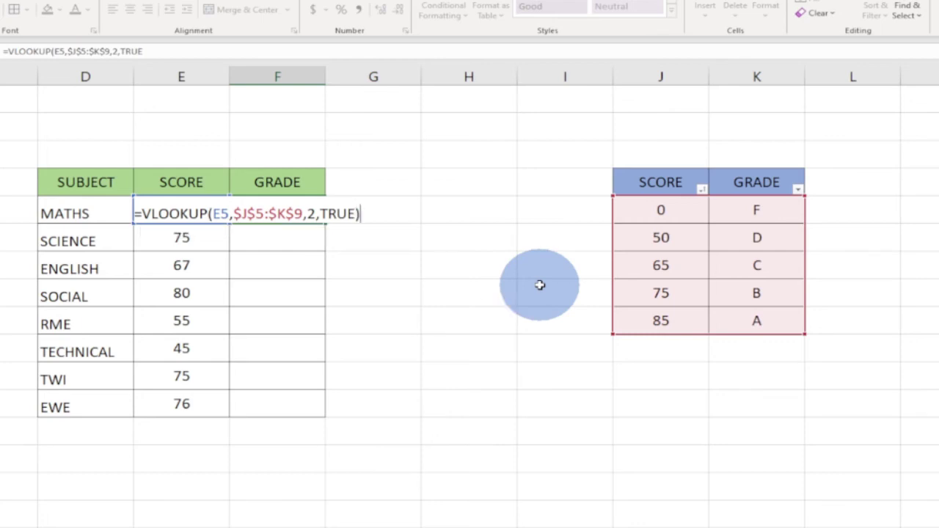
key("Return")
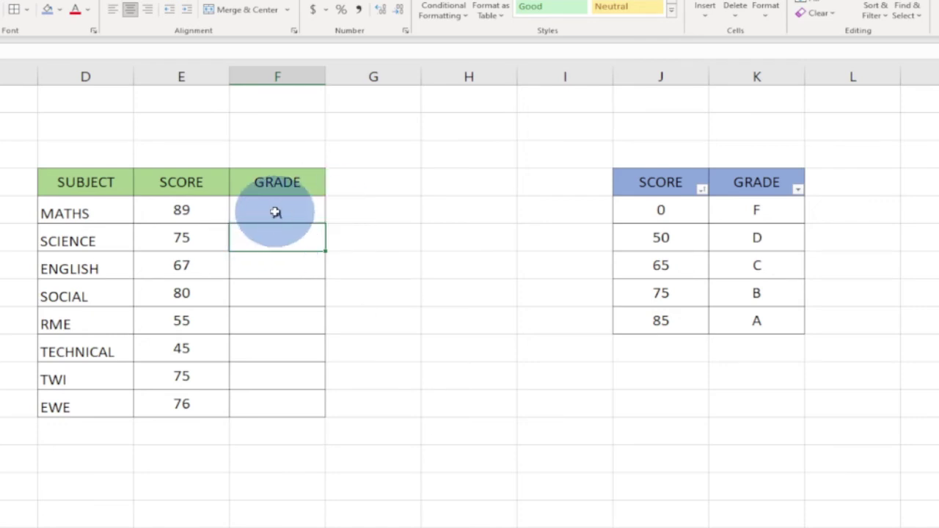
Change the MATHS score in E5 to 90
left_click(276, 211)
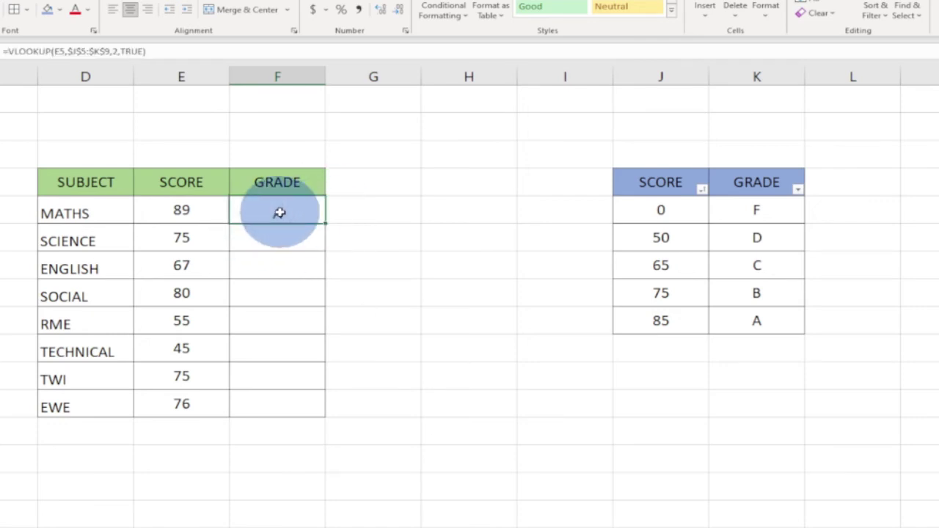
left_click(227, 213)
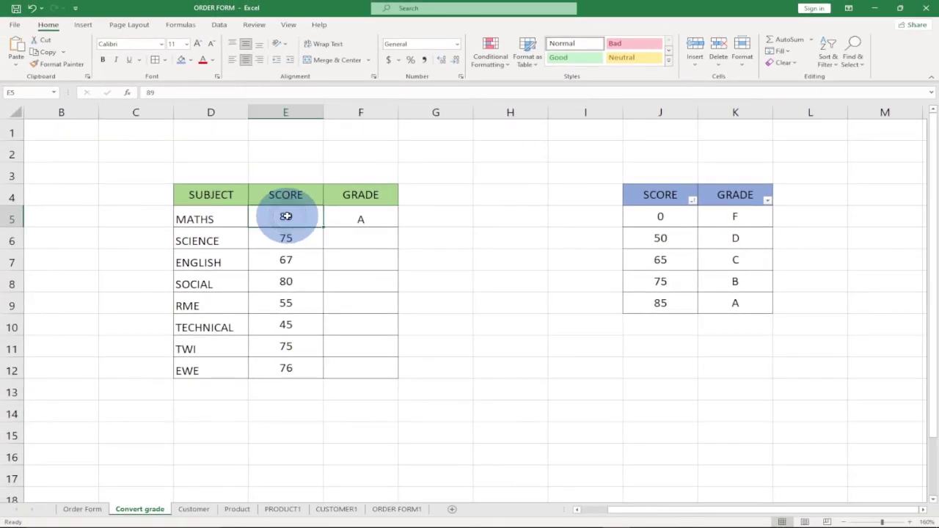
type("90")
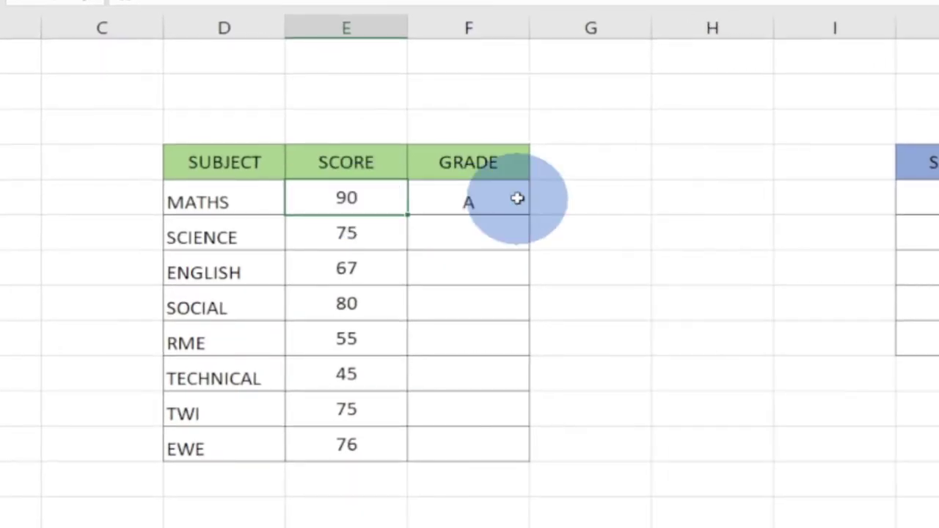
key("Return")
Fill the grade formula from F5 down to F12, giving B, C, B, D, F, B, B
left_click(480, 195)
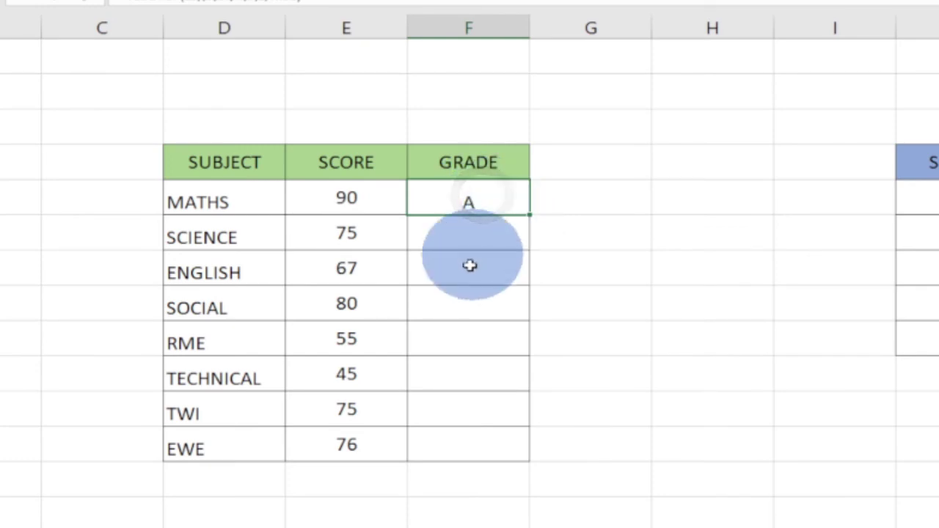
left_click_drag(529, 214, 517, 444)
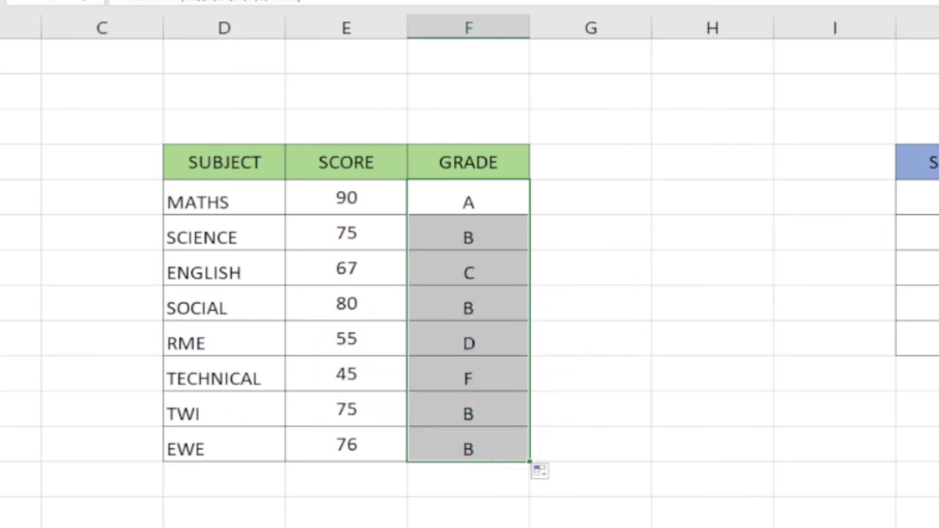
left_click(353, 374)
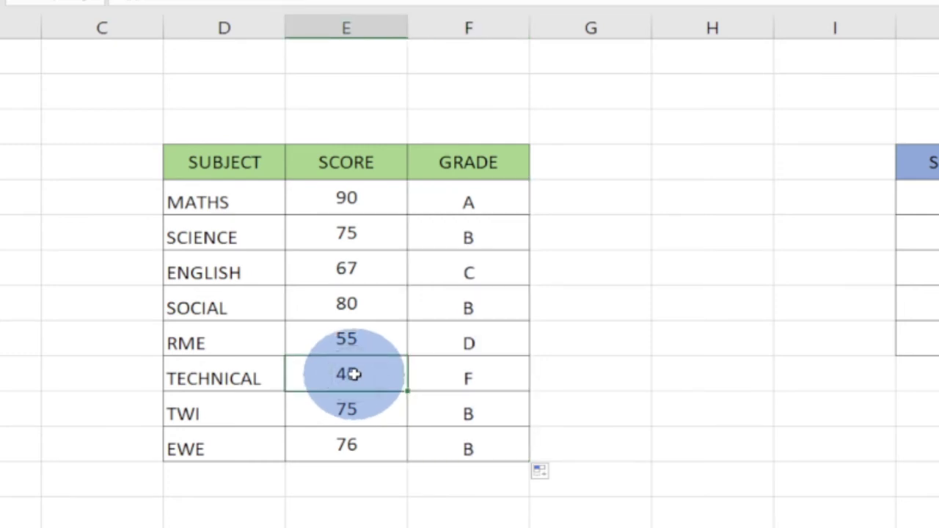
Enter 50 as the TECHNICAL score so its grade becomes D
type("5")
key("Return")
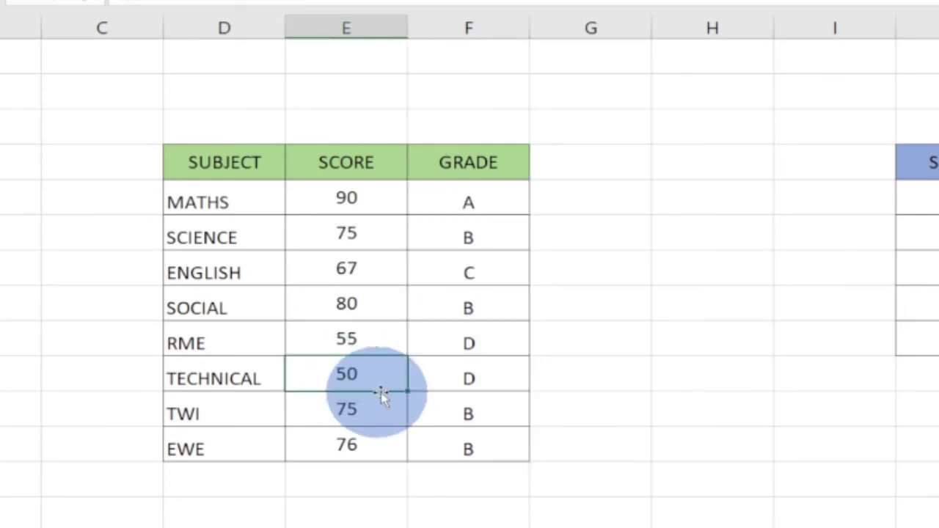